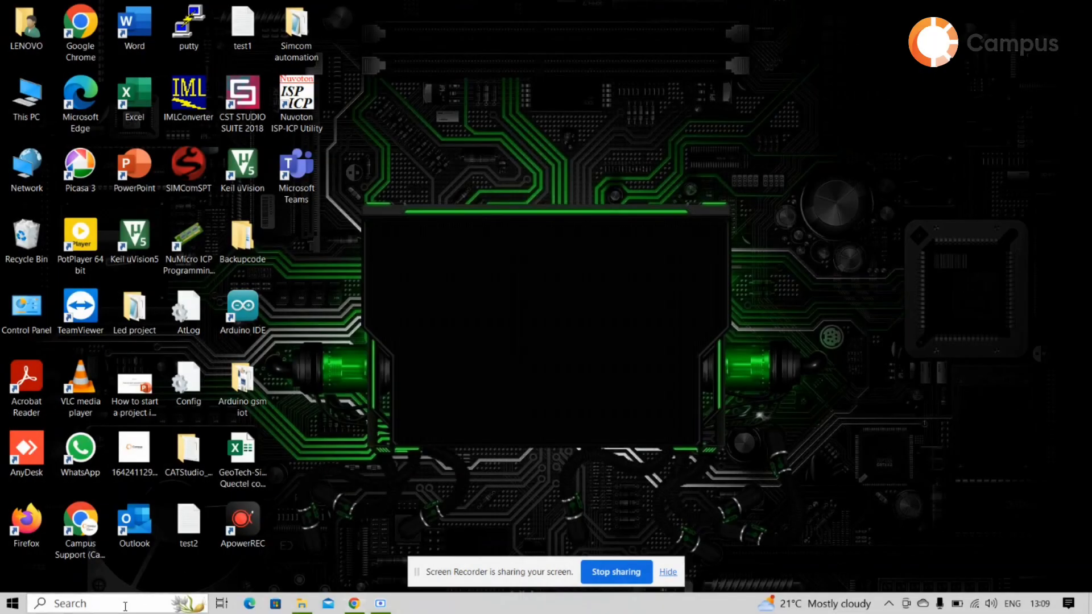
Launch Device Manager by searching 'dev' and maximize its window to full screen.
left_click(125, 604)
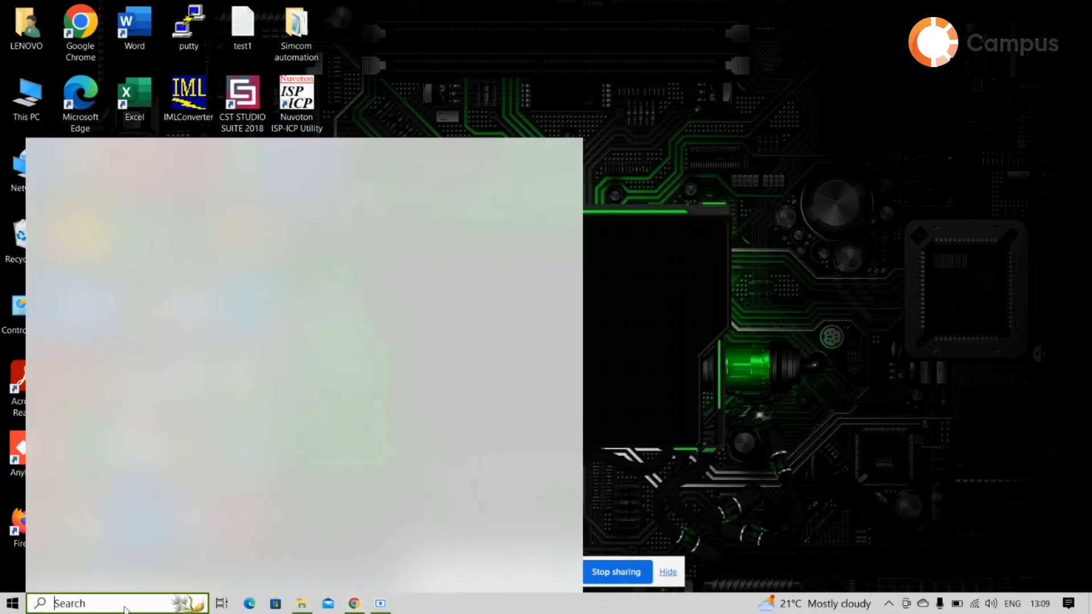
type("dev")
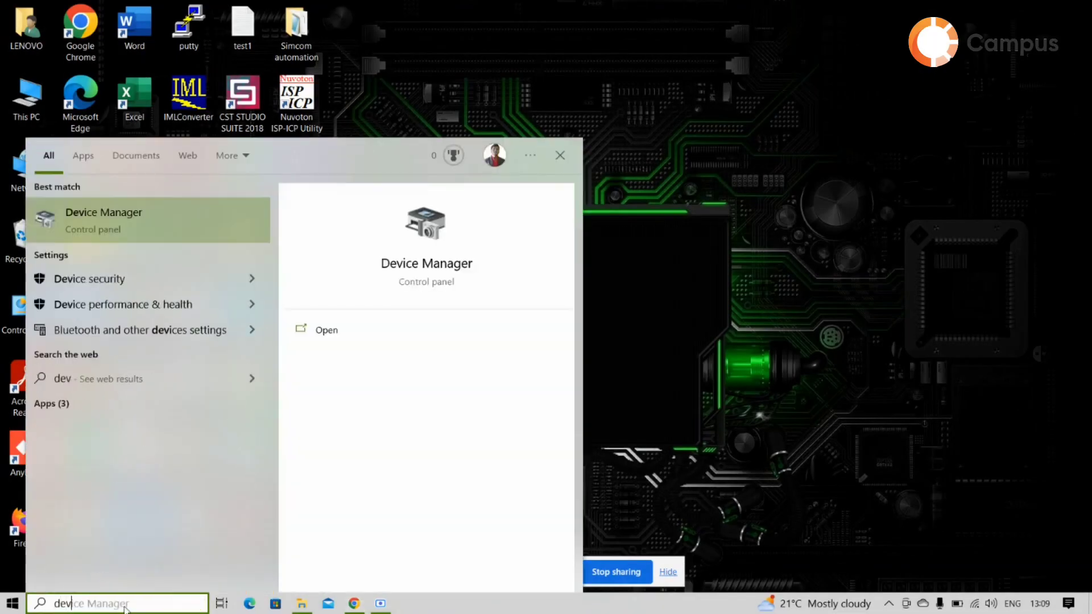
left_click(157, 223)
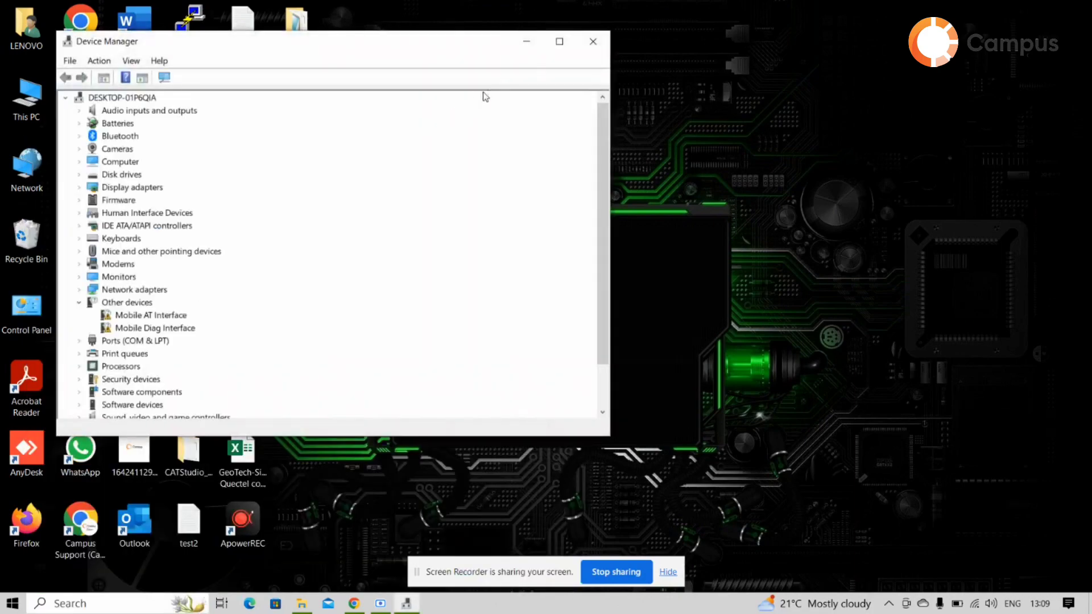
left_click(561, 41)
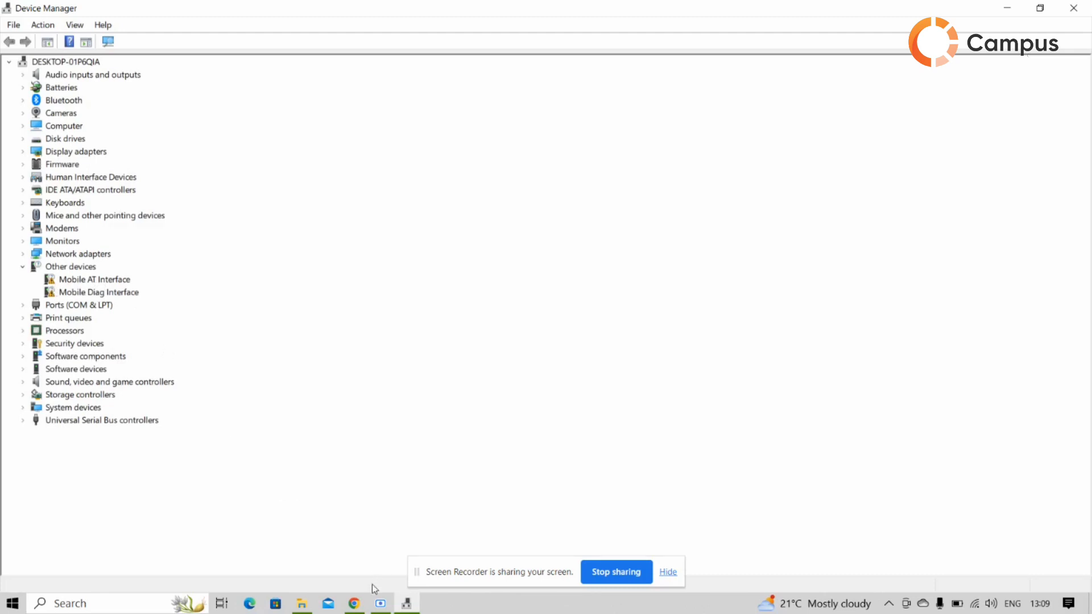
left_click(302, 604)
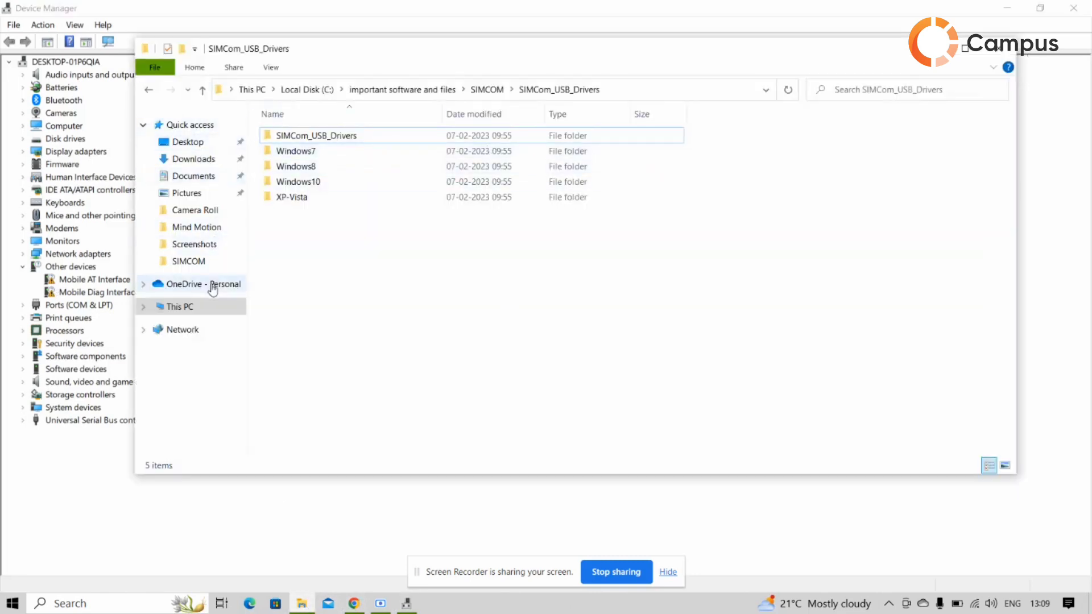
left_click(214, 308)
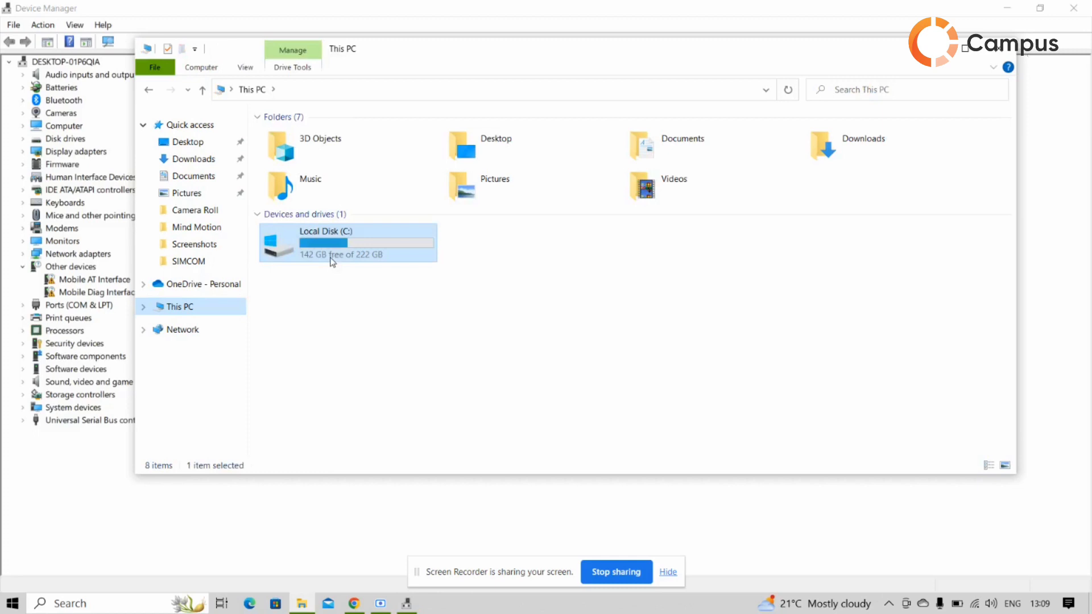
double_click(330, 259)
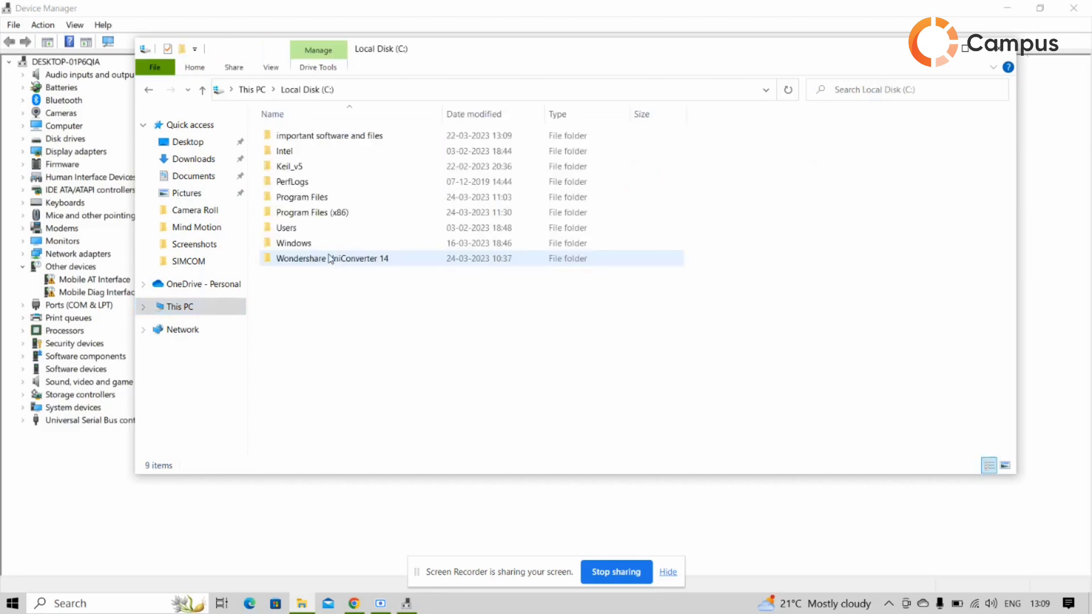
double_click(336, 138)
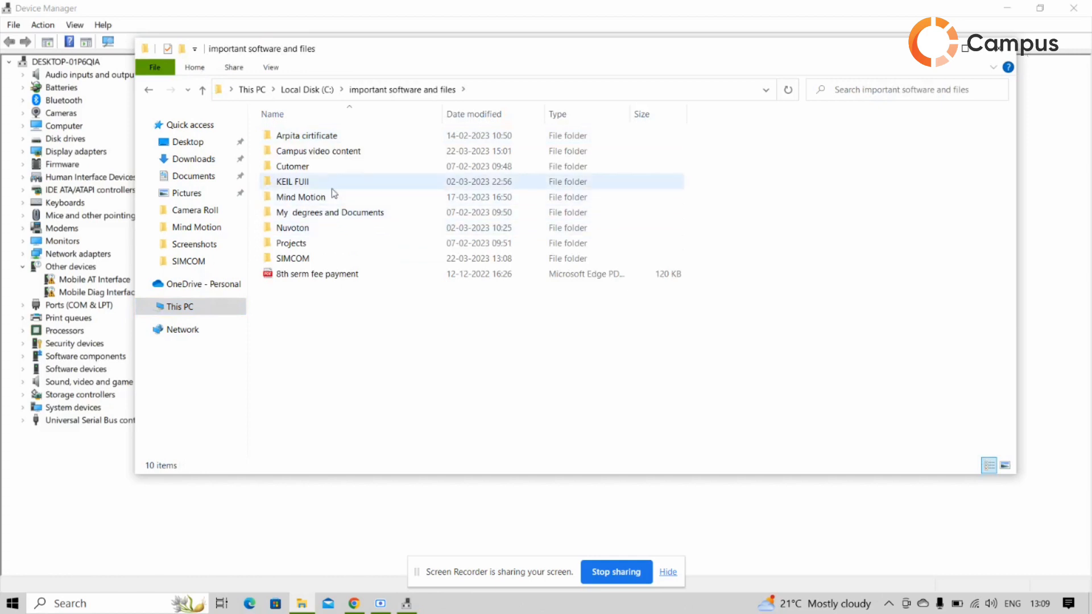
double_click(319, 259)
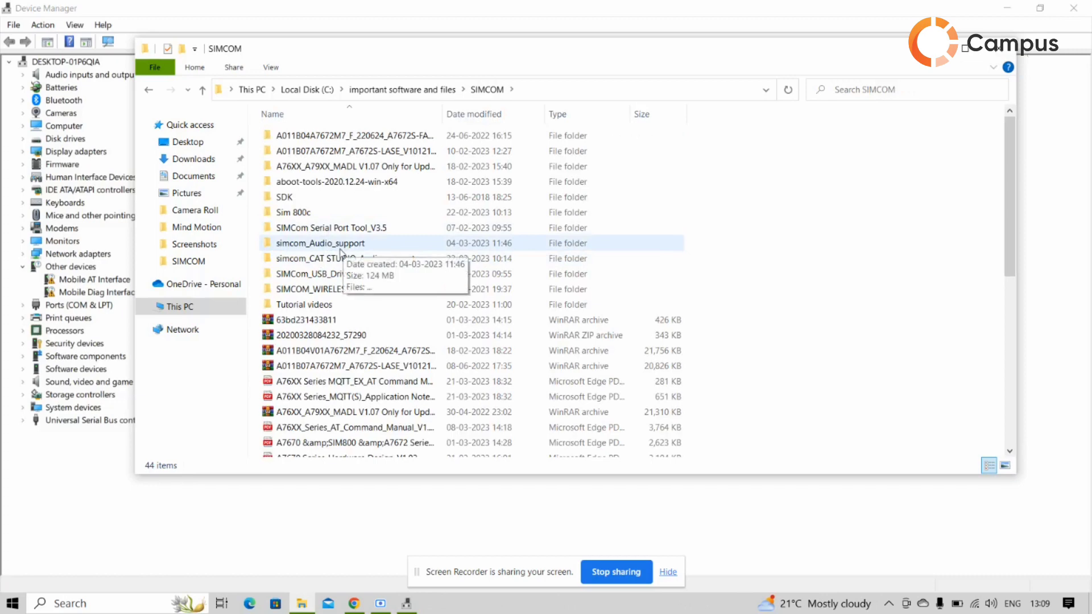
double_click(337, 248)
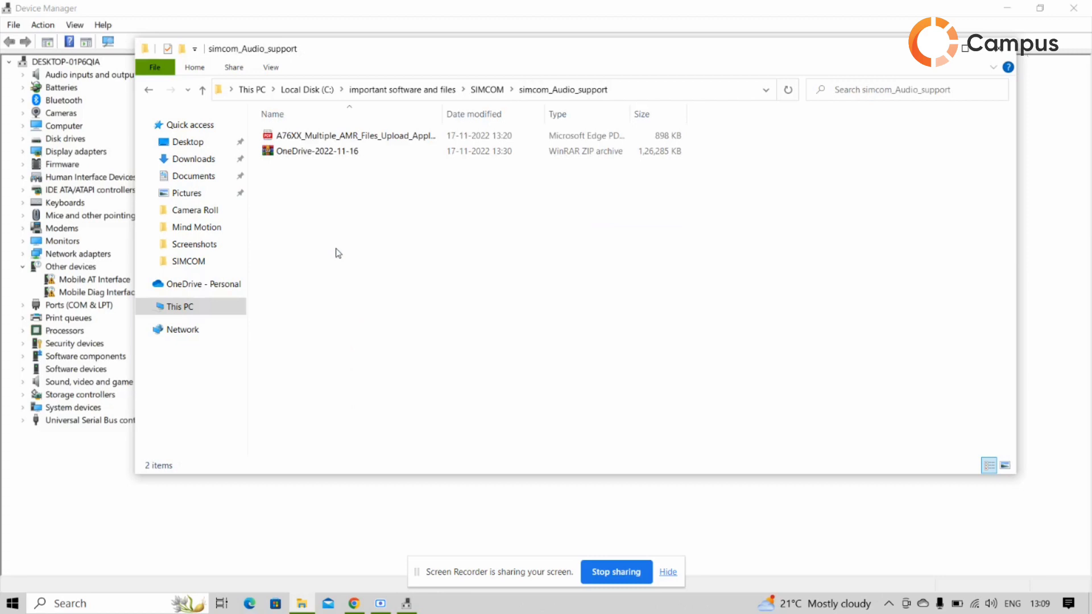
left_click(150, 91)
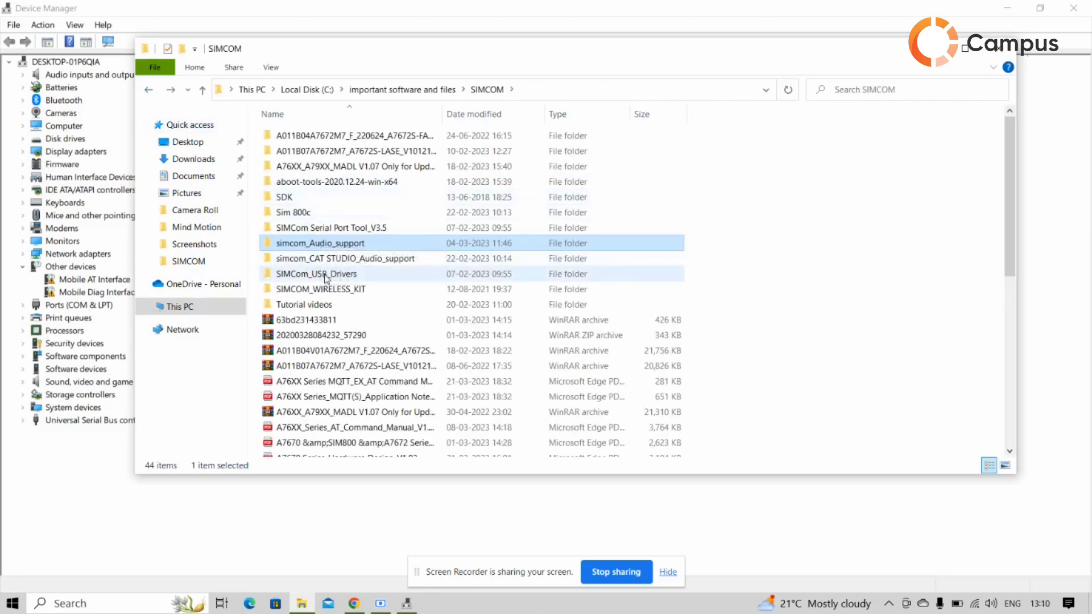
double_click(327, 279)
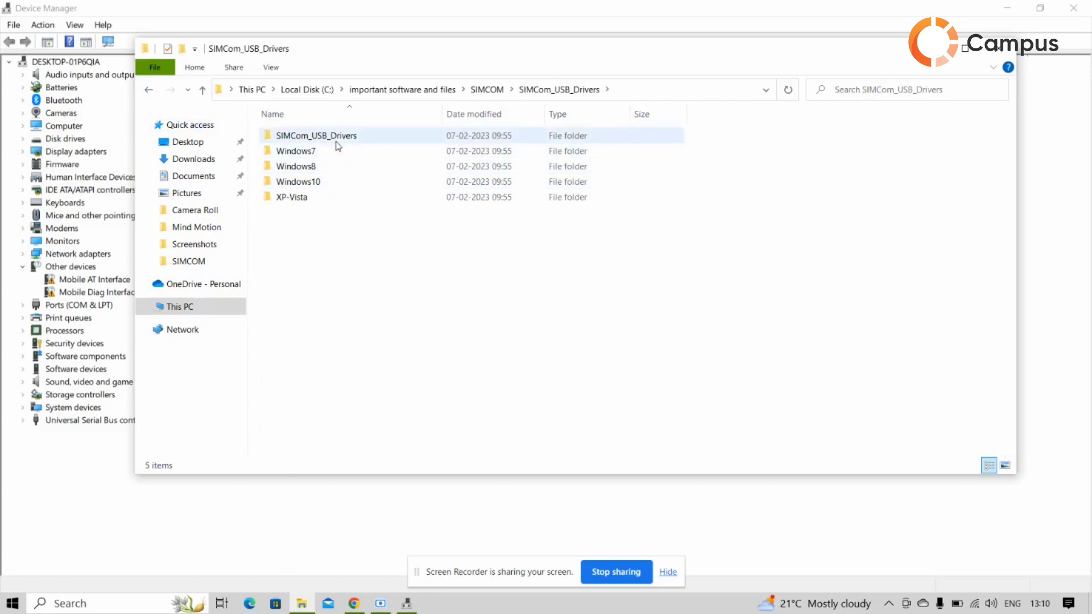
left_click(337, 140)
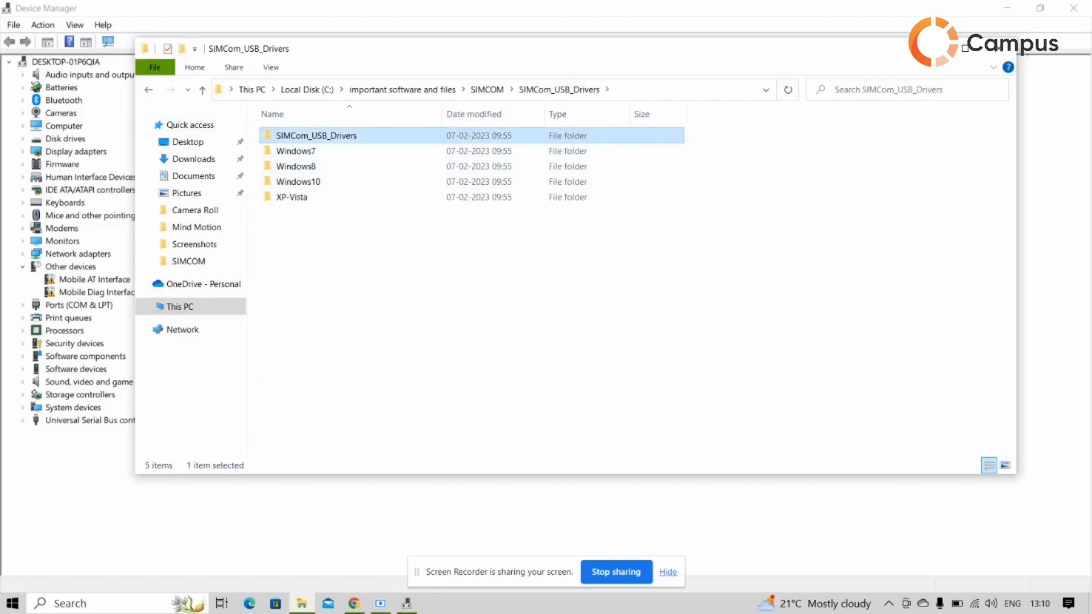
Install the Mobile AT Interface driver from the SIMCom_USB_Drivers\Windows10 folder.
left_click(933, 49)
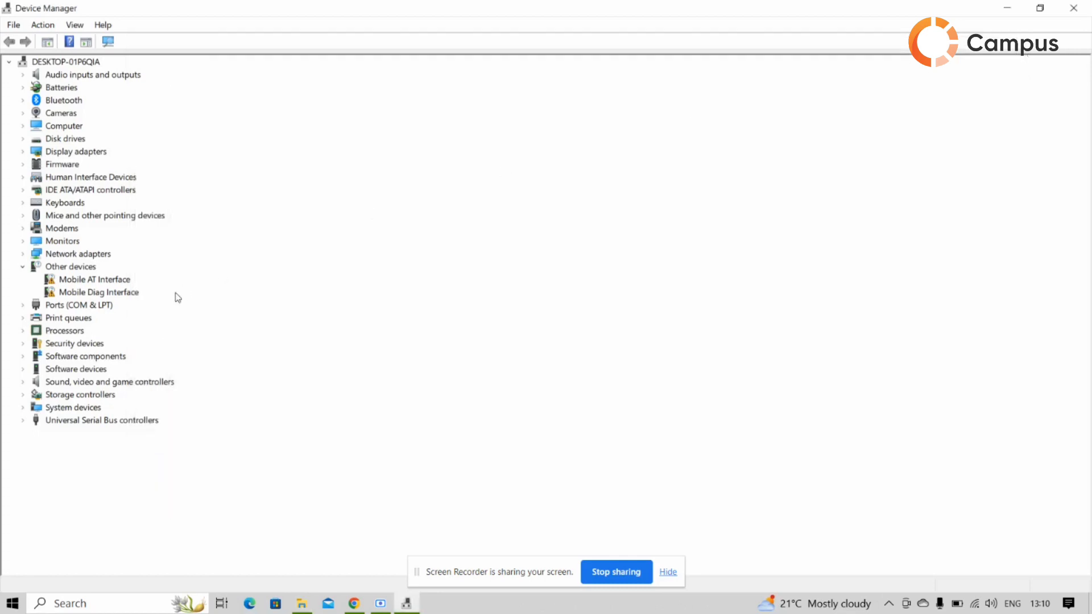
left_click(86, 281)
right_click(85, 281)
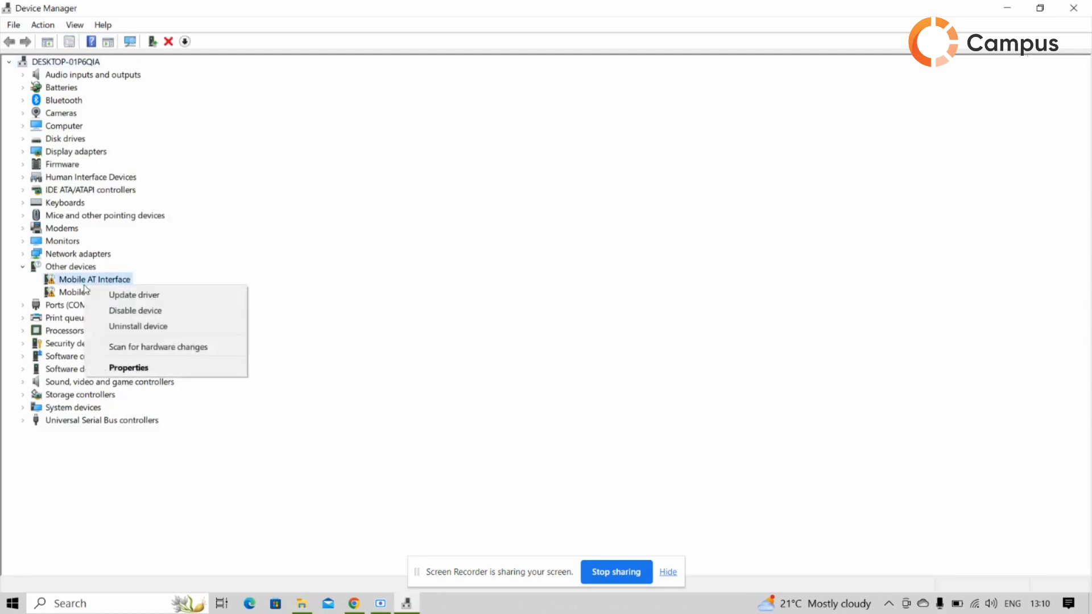
left_click(114, 296)
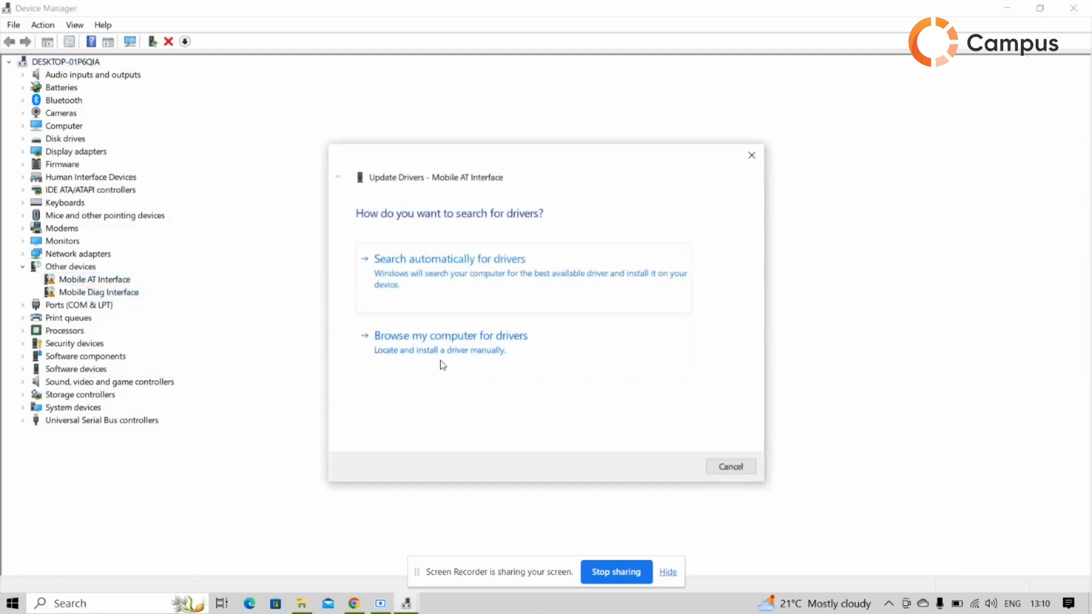
left_click(446, 367)
left_click(657, 265)
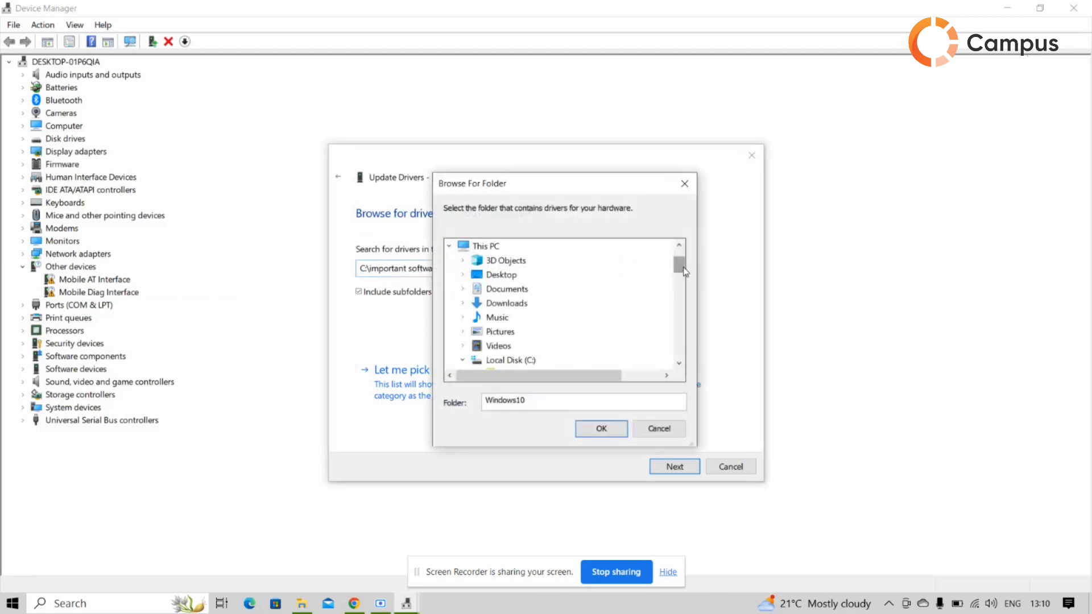
left_click_drag(684, 271, 685, 313)
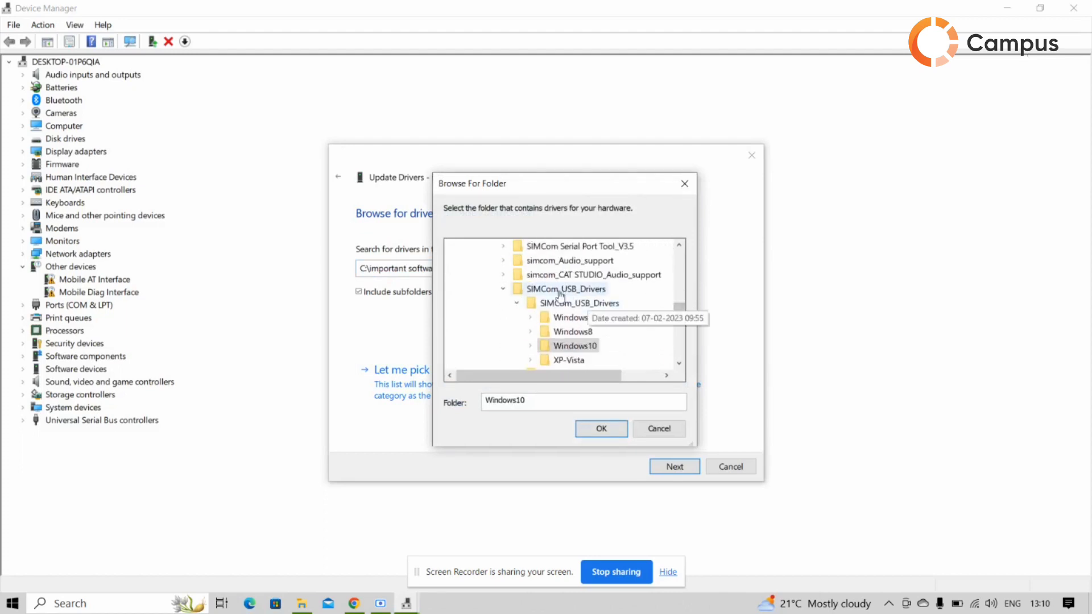
double_click(579, 349)
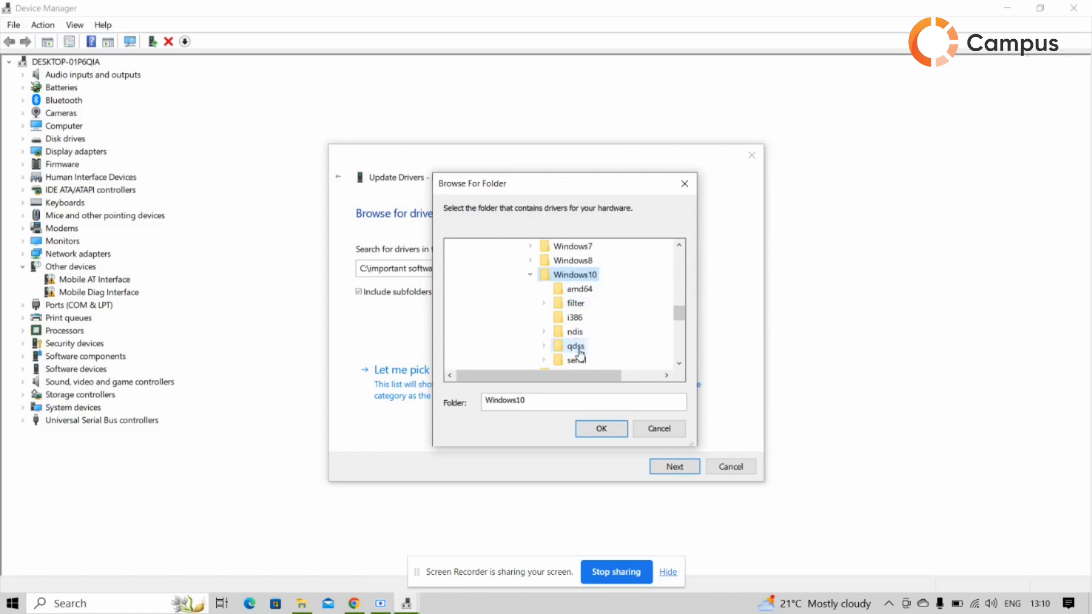
left_click(605, 432)
left_click(677, 467)
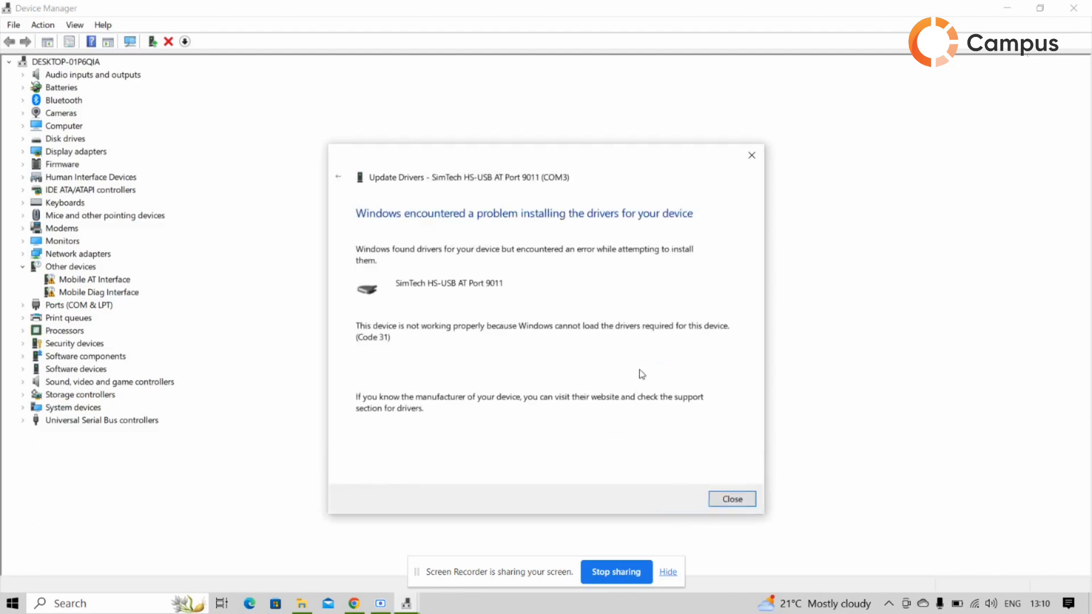
left_click(719, 499)
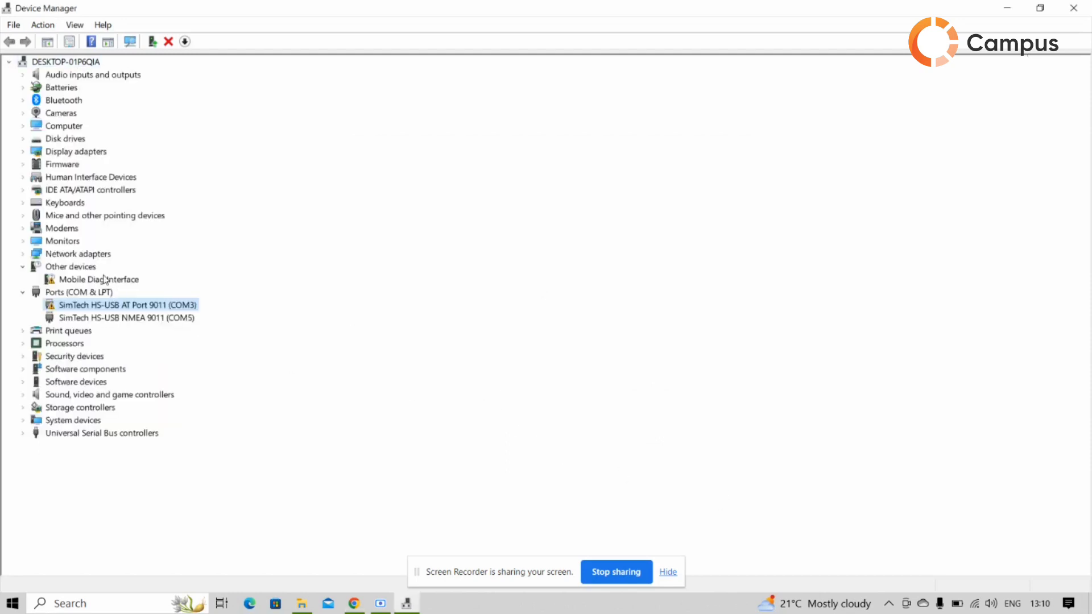
Update the Mobile Diag Interface driver from the same SIMCom driver folder.
right_click(104, 281)
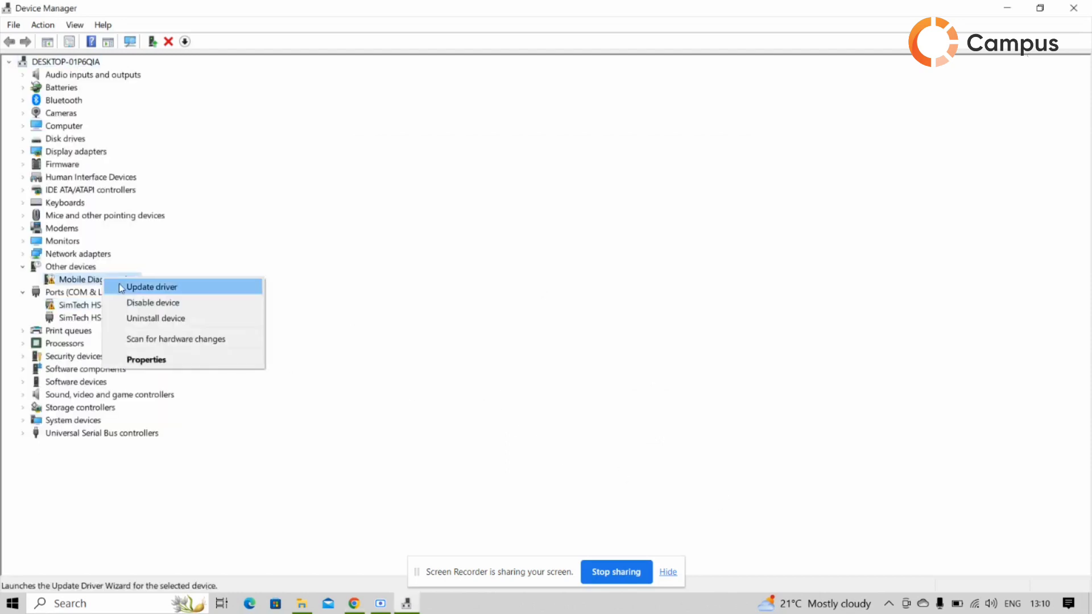
left_click(139, 287)
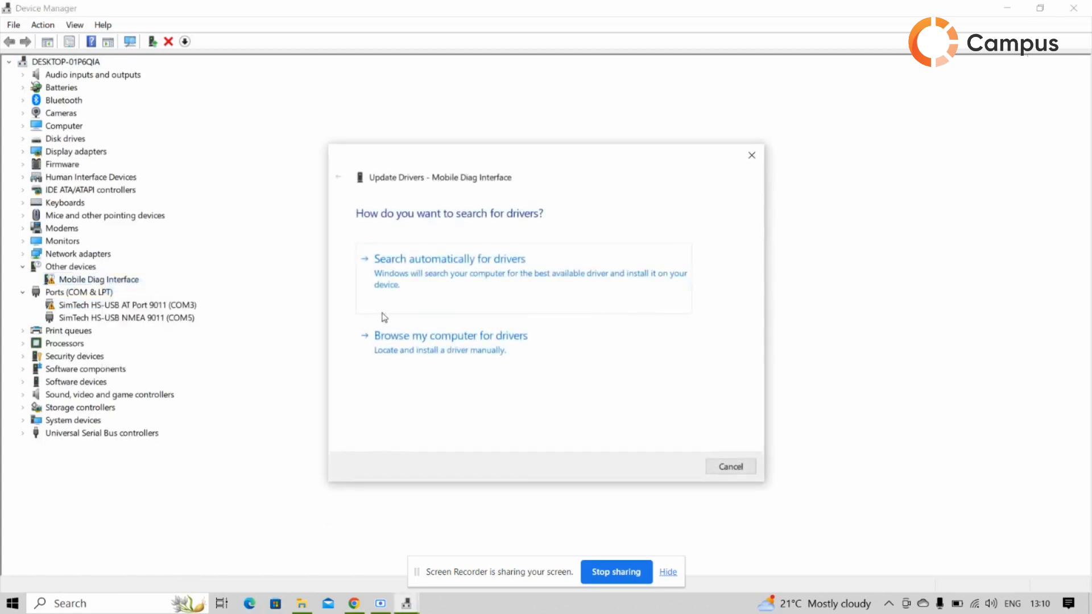
left_click(423, 353)
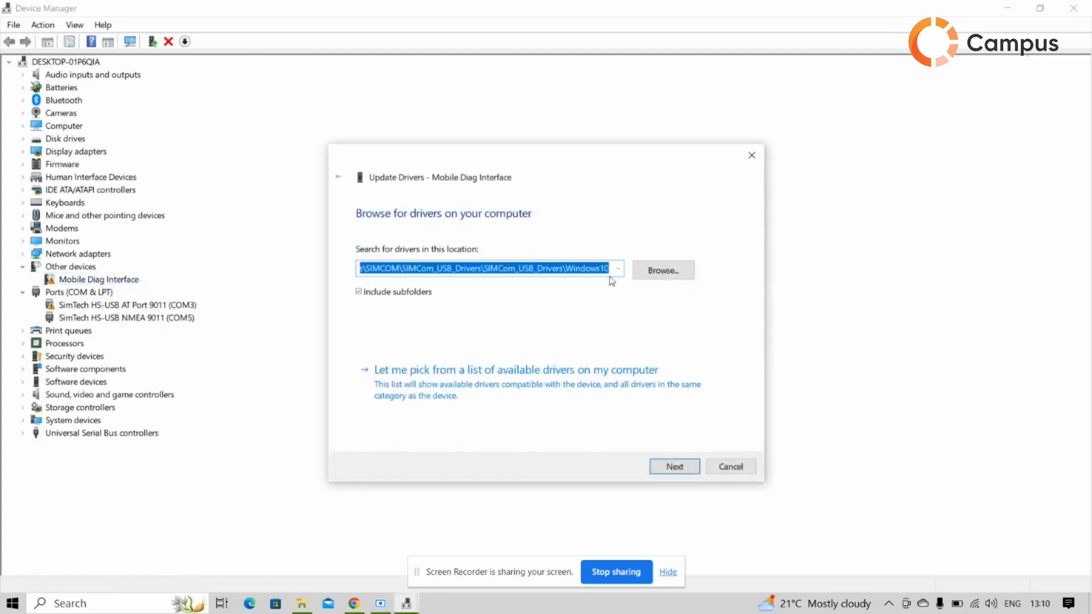
left_click(682, 470)
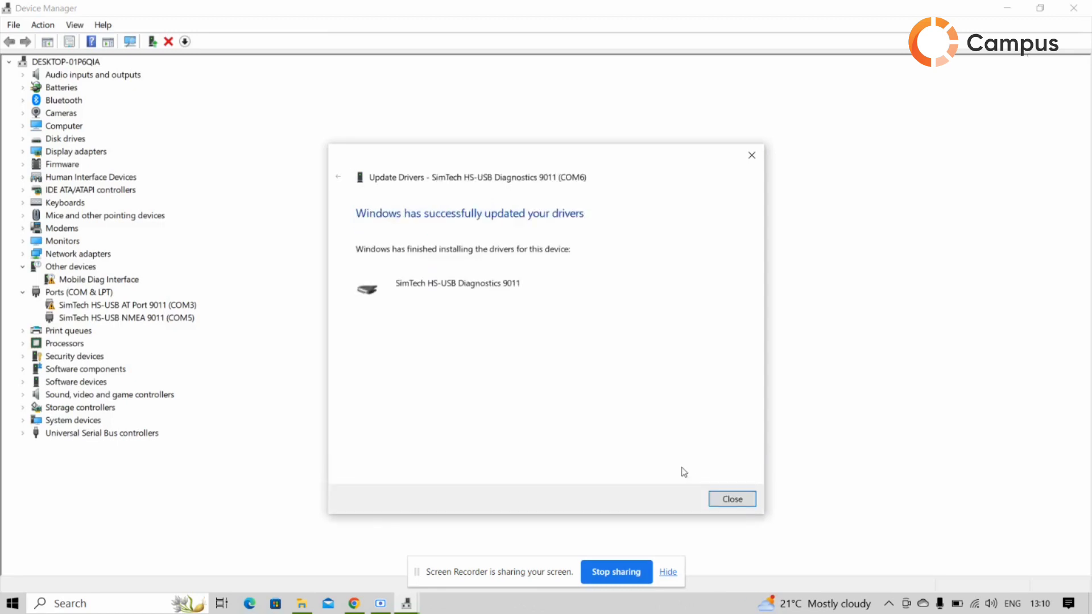
left_click(745, 499)
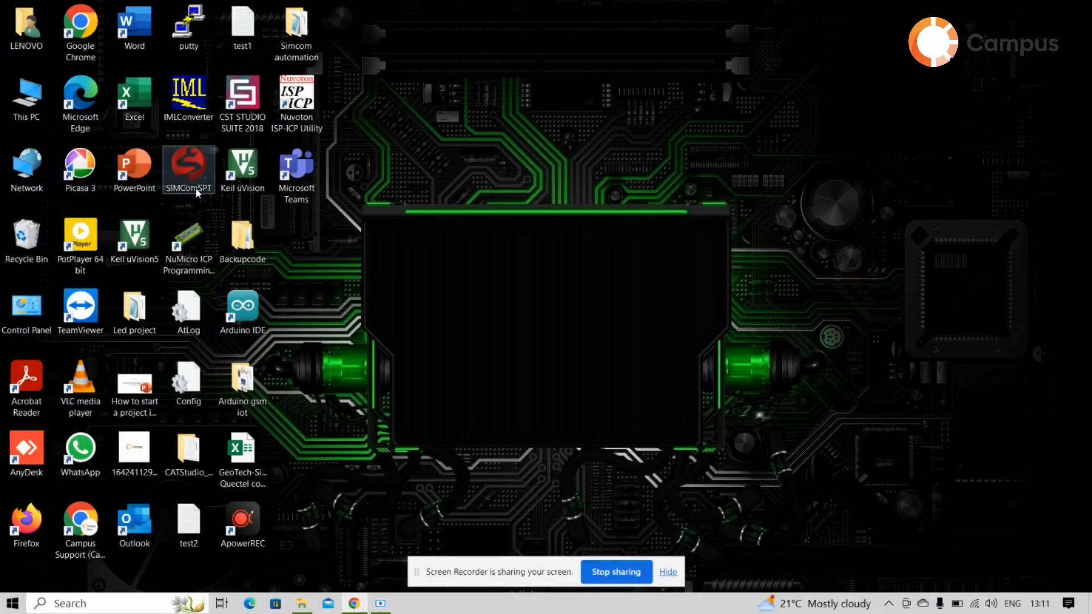
Launch SIMComSPT and open the (COM3) SimTech HS-USB AT Port 9011 at 115200 baud.
double_click(193, 169)
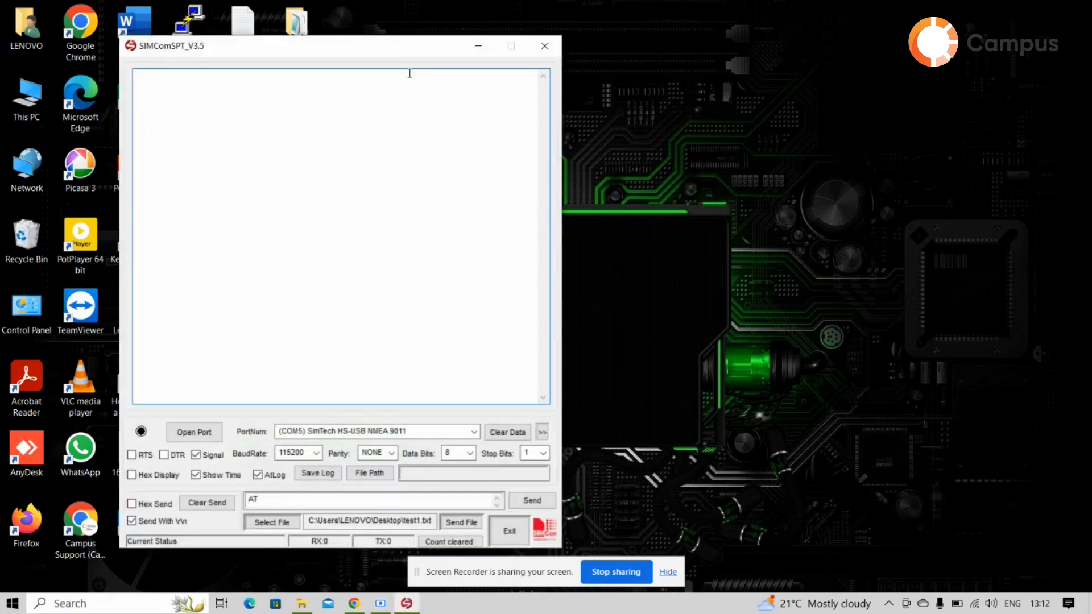
left_click_drag(397, 49, 576, 37)
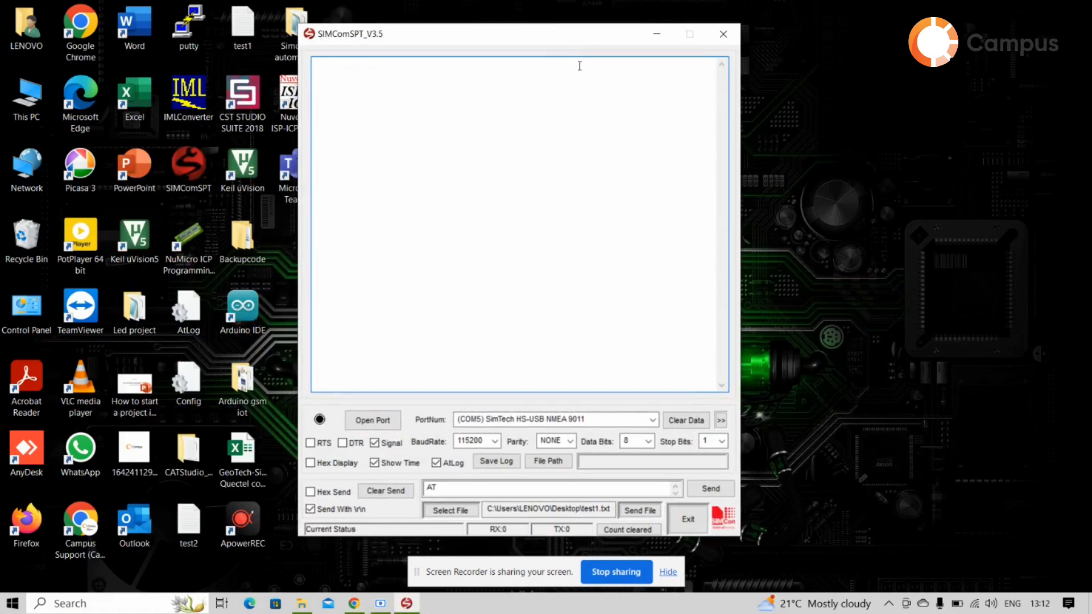
left_click(653, 420)
left_click(653, 422)
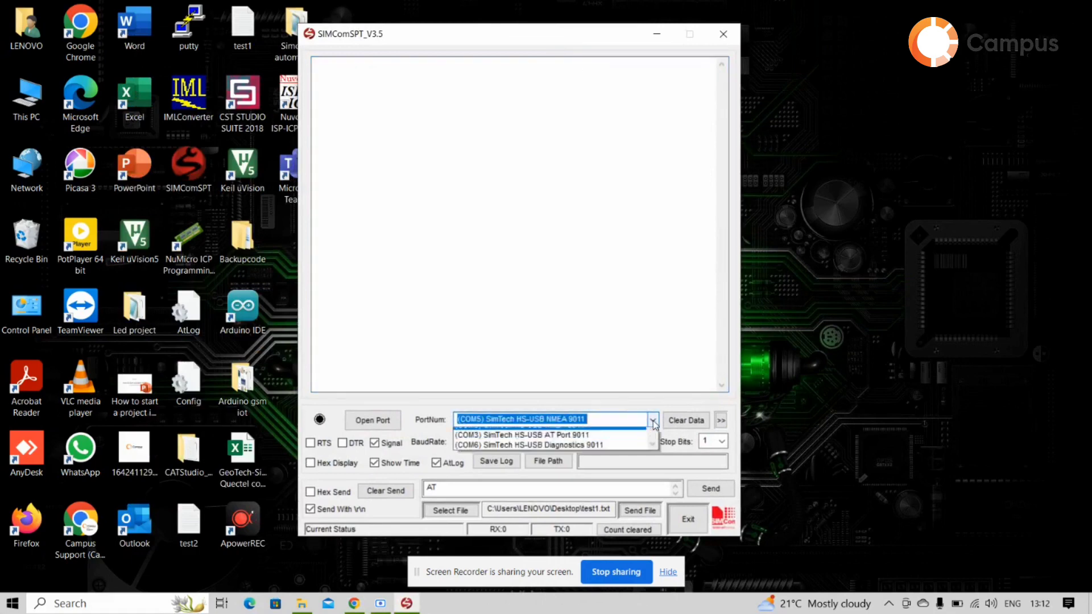
left_click(586, 447)
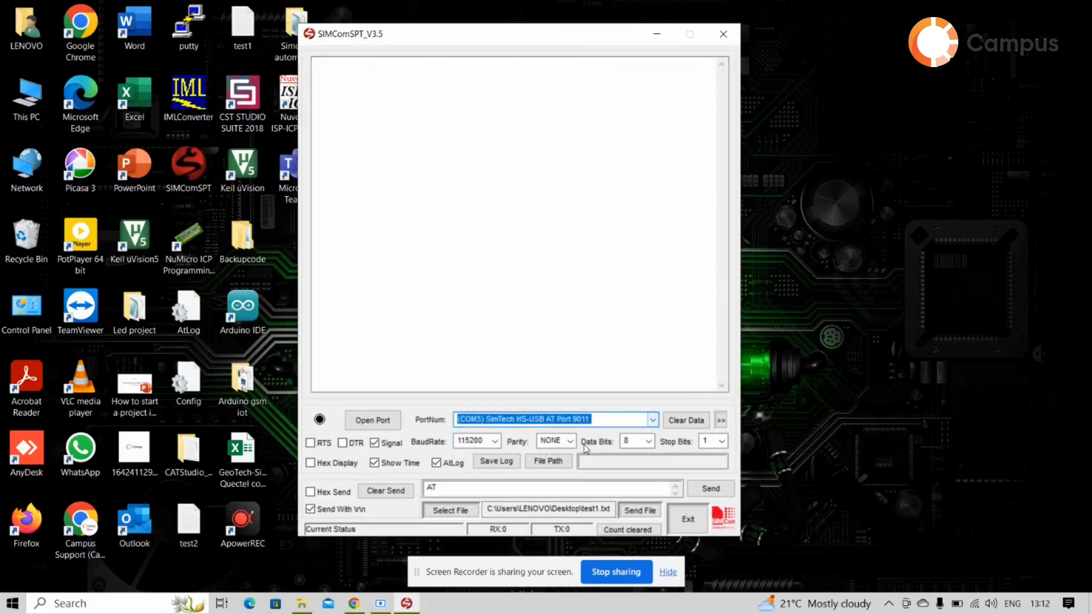
left_click(367, 420)
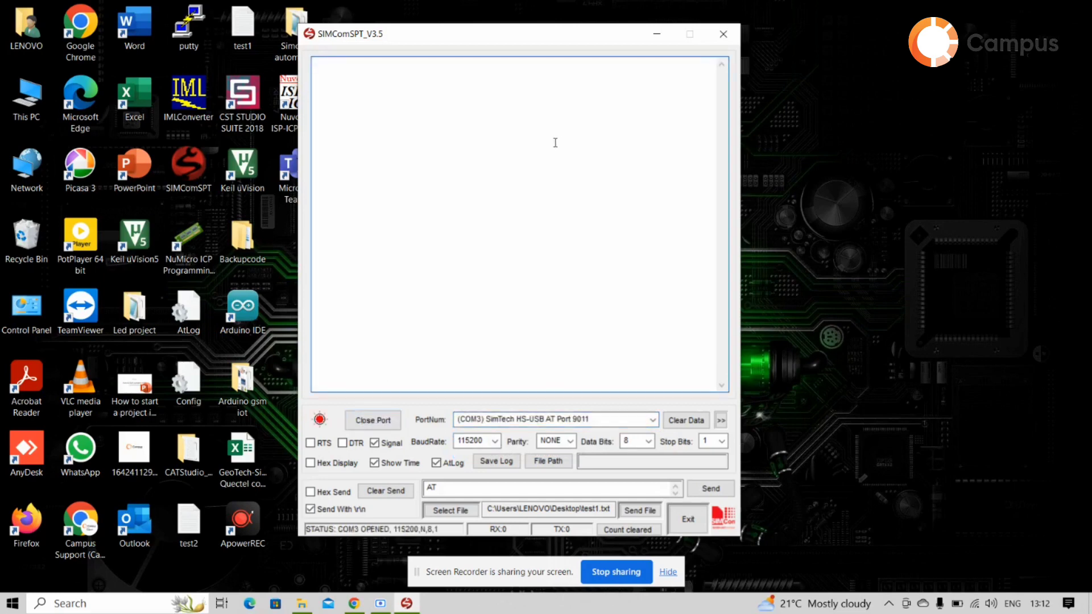
Send AT, then AT+SIMCOMATI, getting OK and the A7672S-FASE identification details.
type("AT")
key("Return")
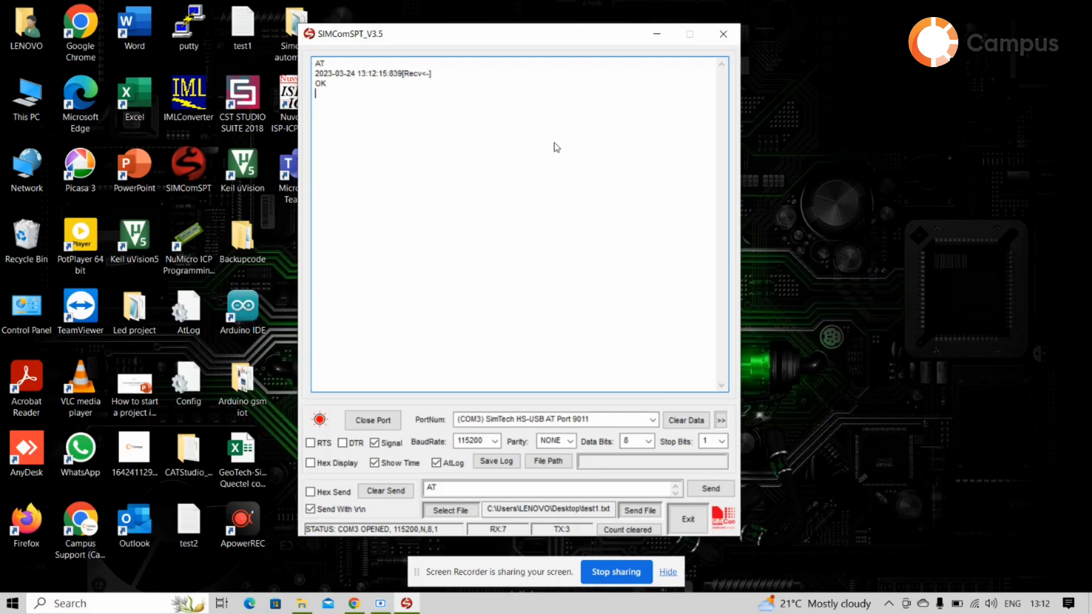
type("AT+SIMCOMATI")
key("Return")
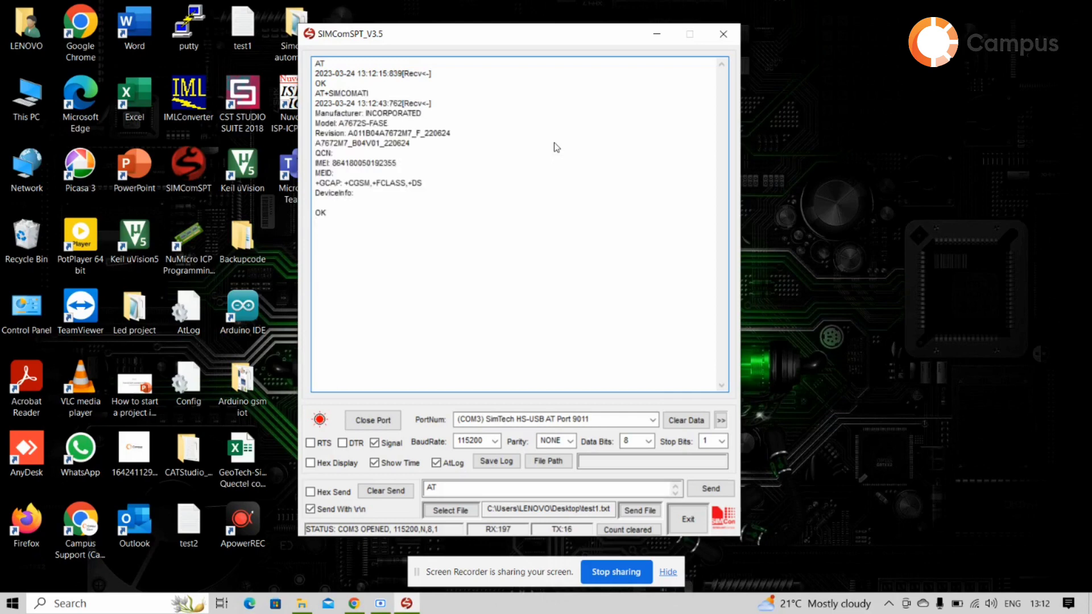